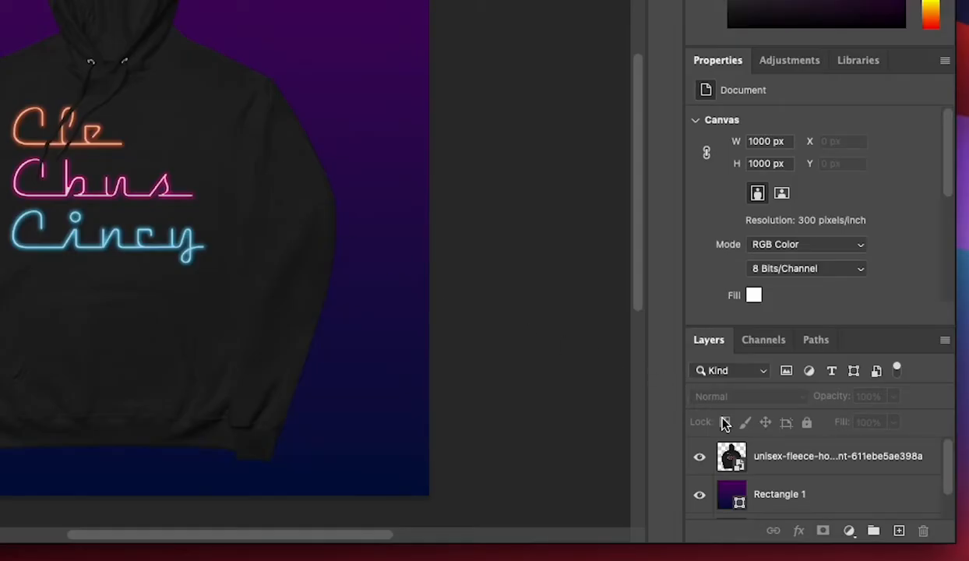
Step: Add a new layer and draw a closed downward-pointing triangle path, about 889 by 685 px, across the hoodie with the Pen tool
click(899, 533)
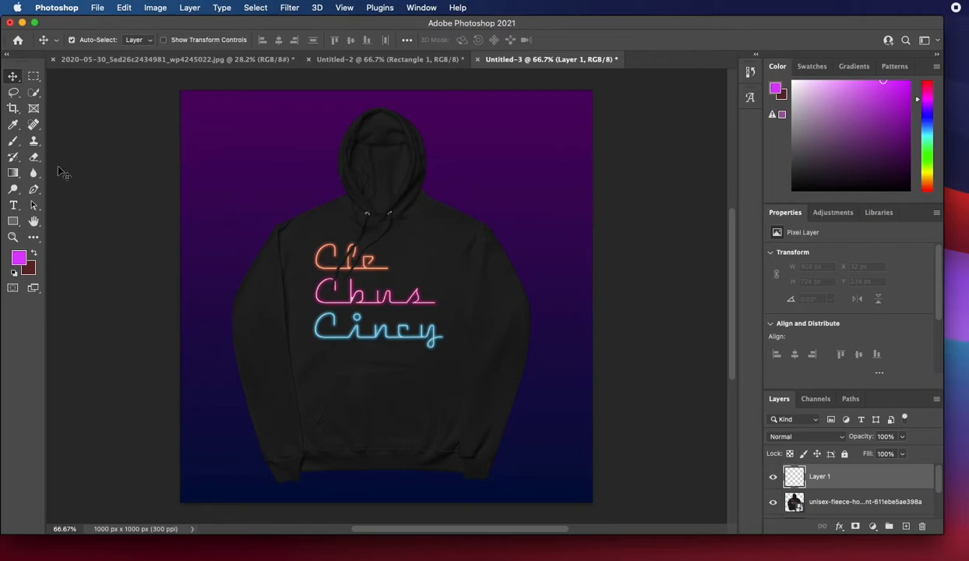
click(34, 190)
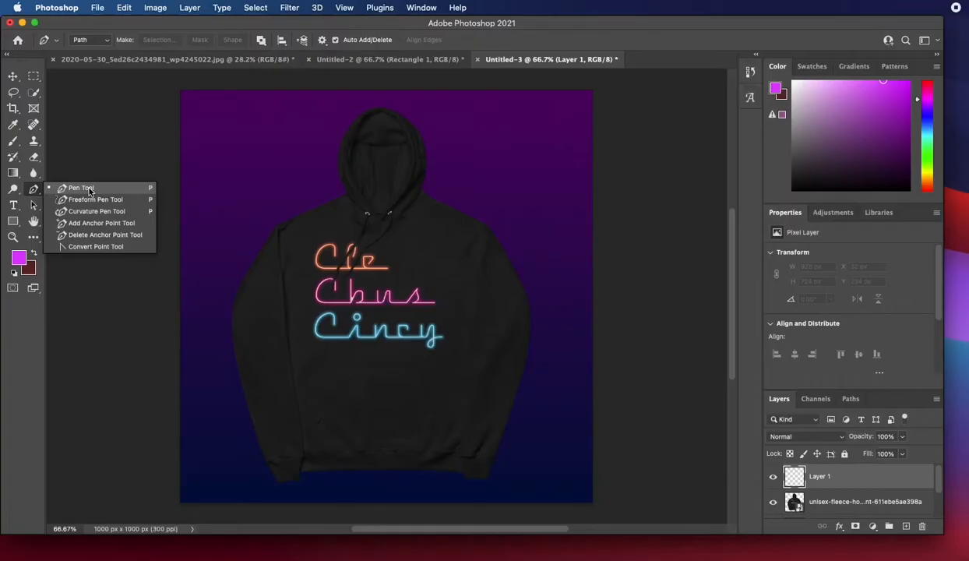
click(180, 242)
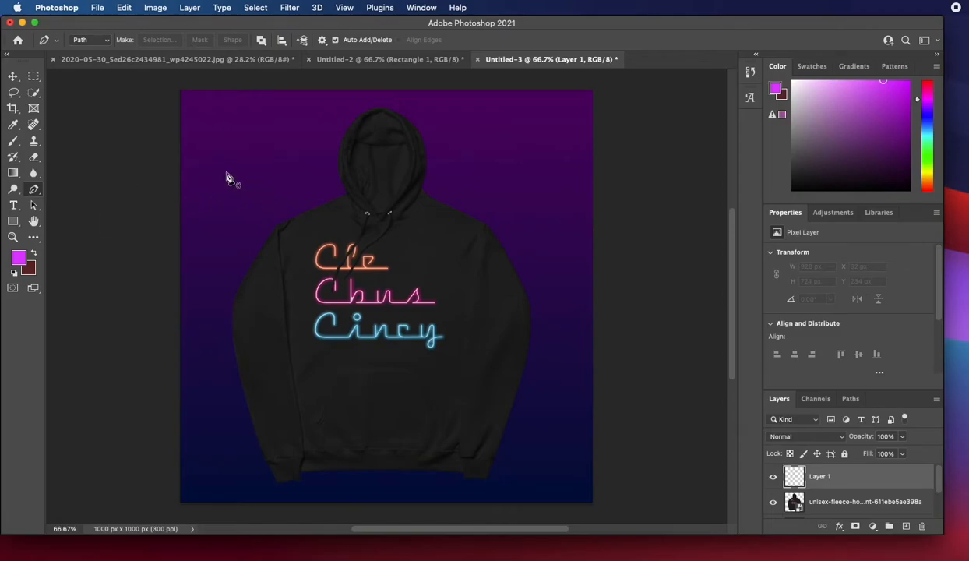
click(195, 206)
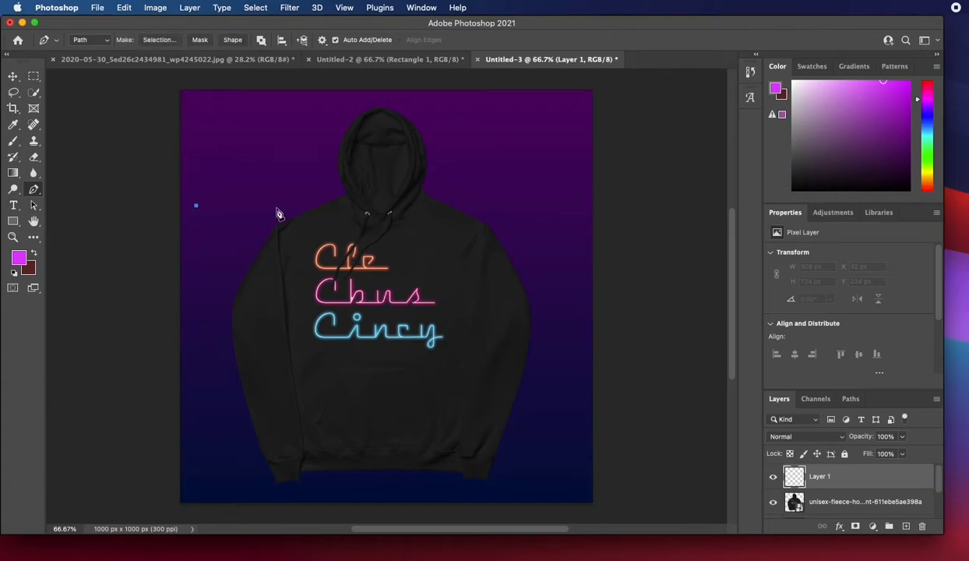
click(563, 249)
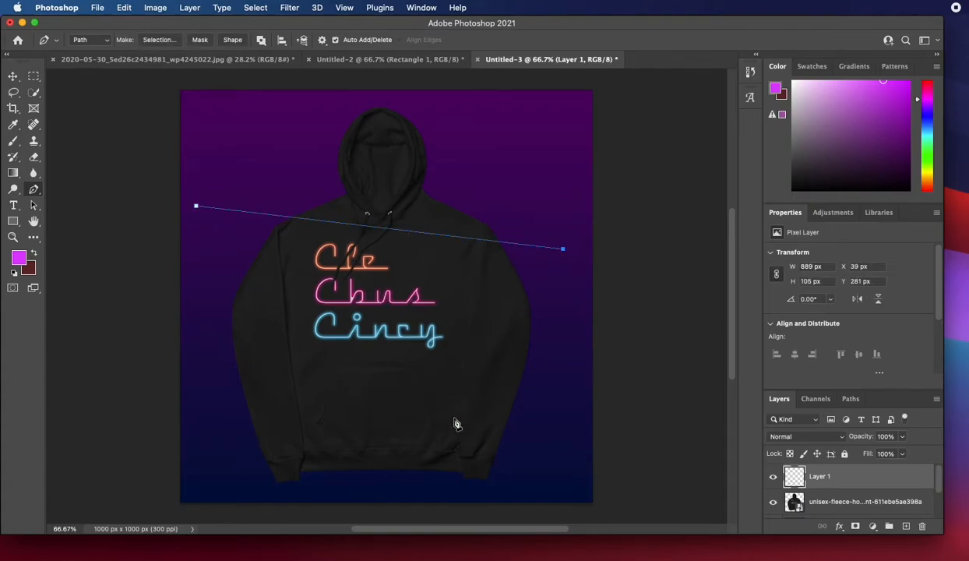
click(372, 488)
click(196, 207)
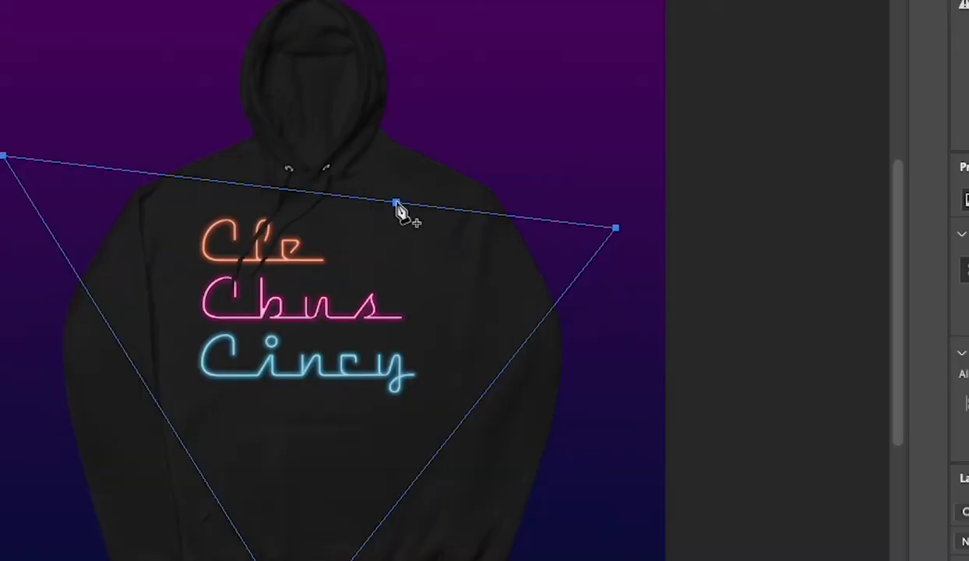
click(396, 204)
right_click(397, 206)
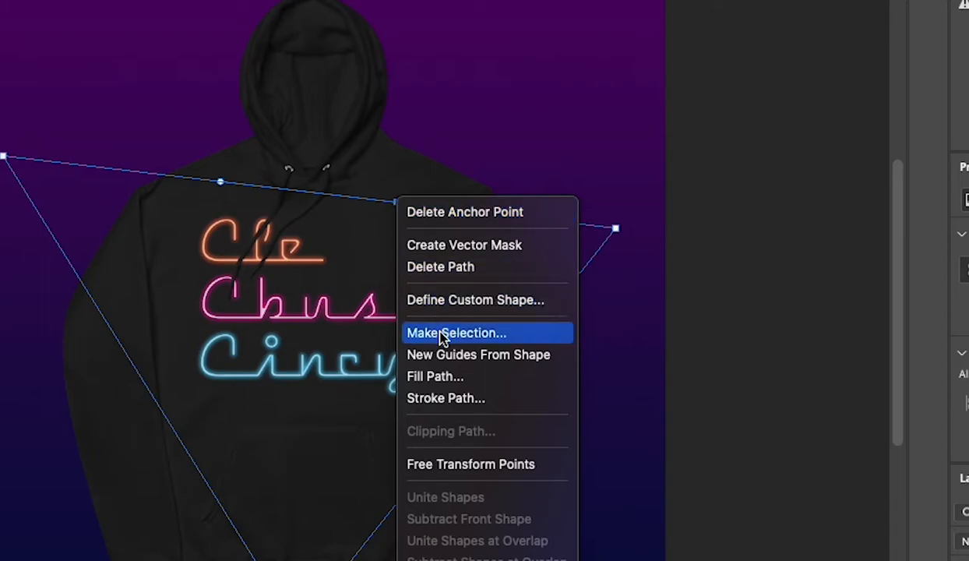
click(433, 376)
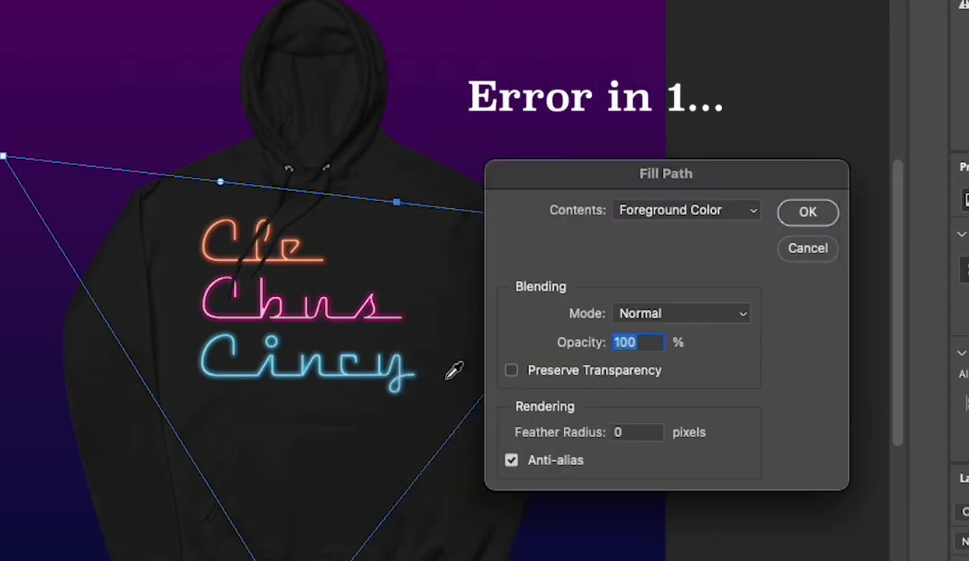
click(805, 250)
Step: Stroke the triangle path with the Brush in the foreground magenta, leaving Simulate Pressure off
right_click(398, 207)
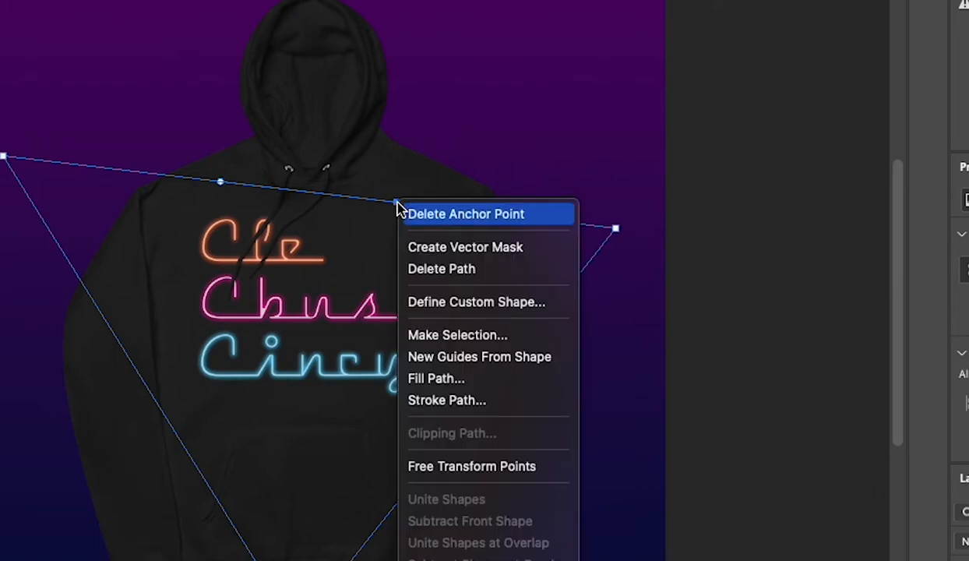
click(475, 401)
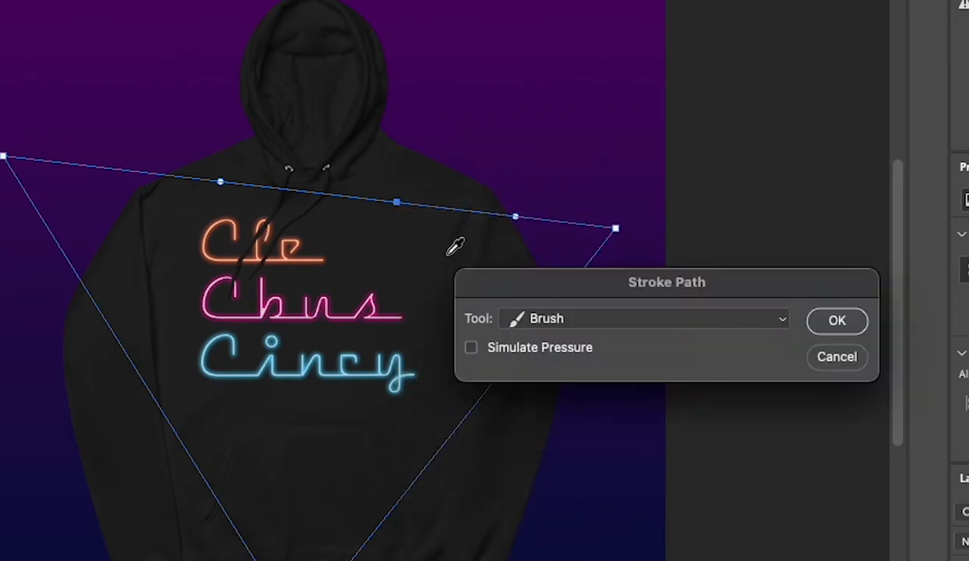
click(619, 324)
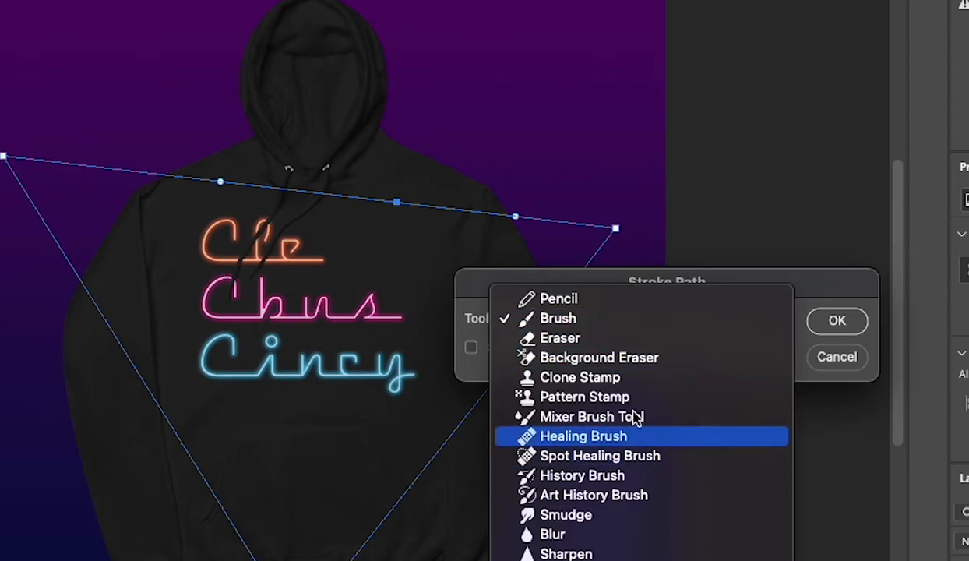
click(673, 327)
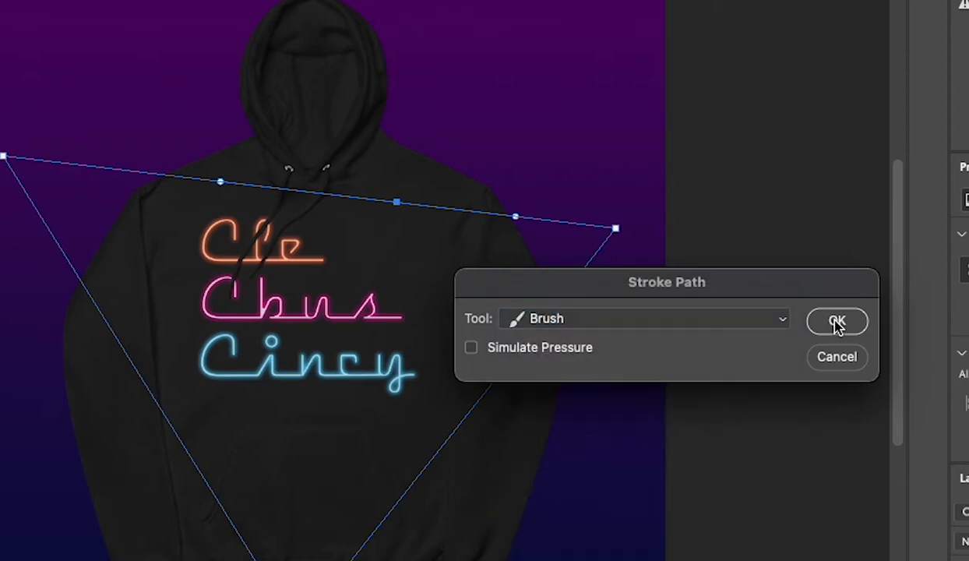
click(836, 320)
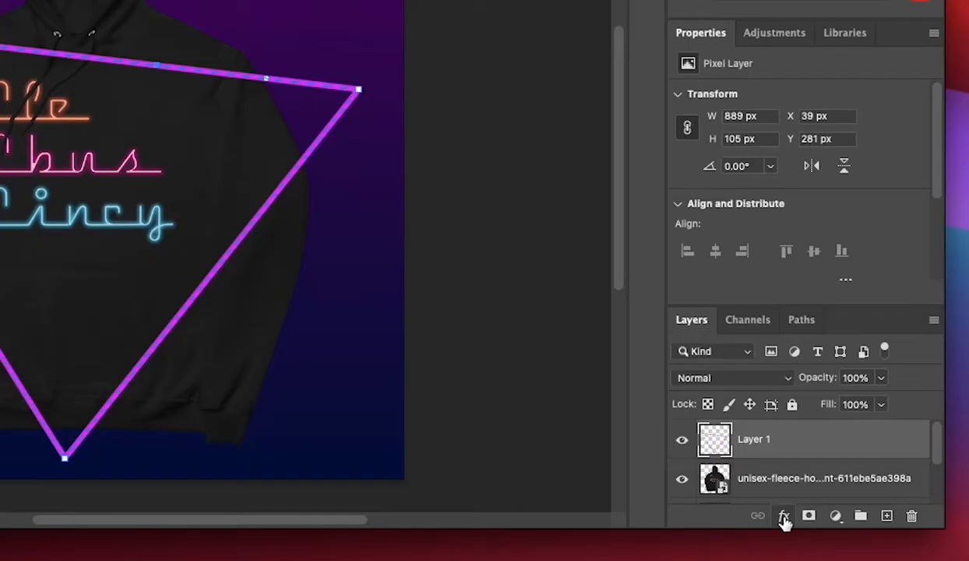
Step: Enable Inner Glow, Outer Glow and Drop Shadow in the blending options of the triangle's layer
click(784, 517)
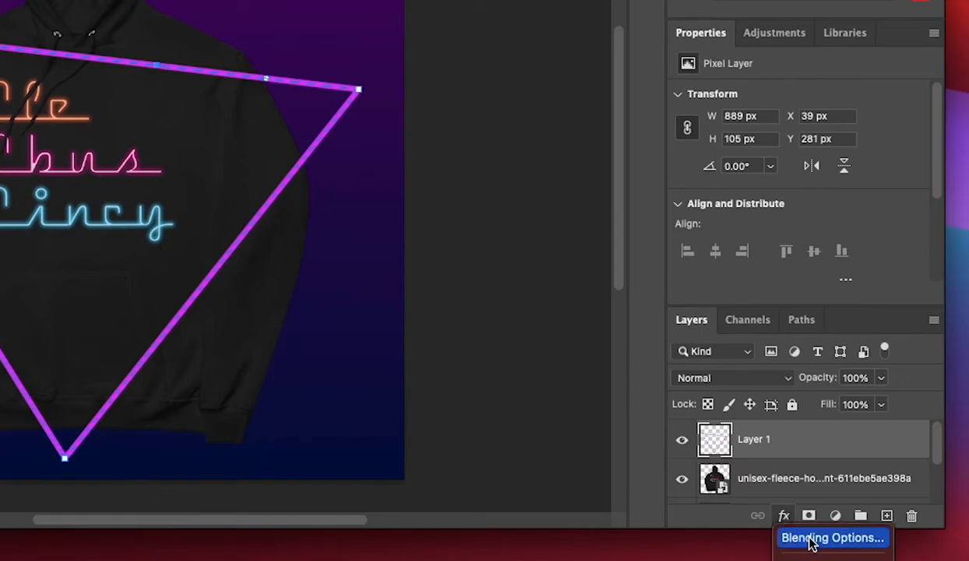
click(809, 538)
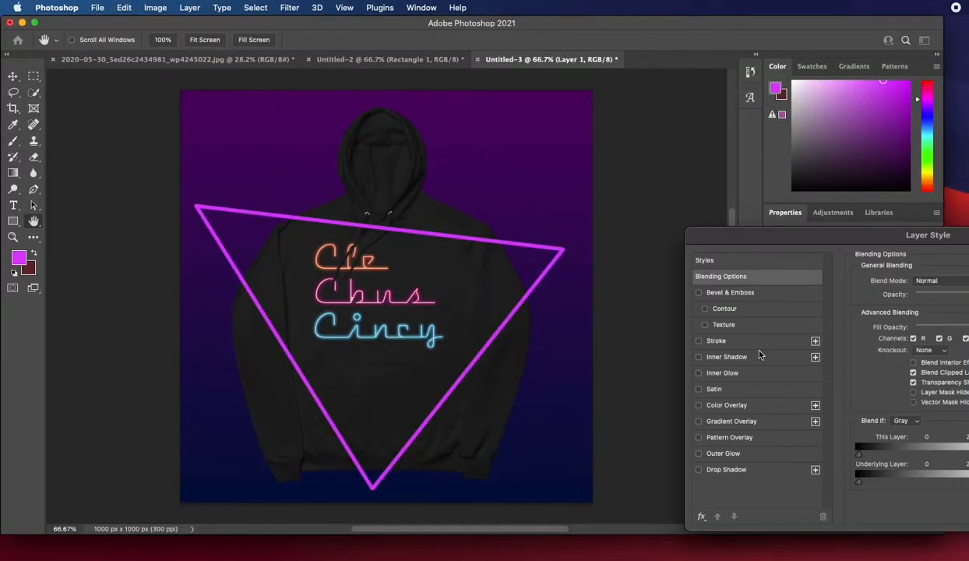
drag(907, 238, 693, 227)
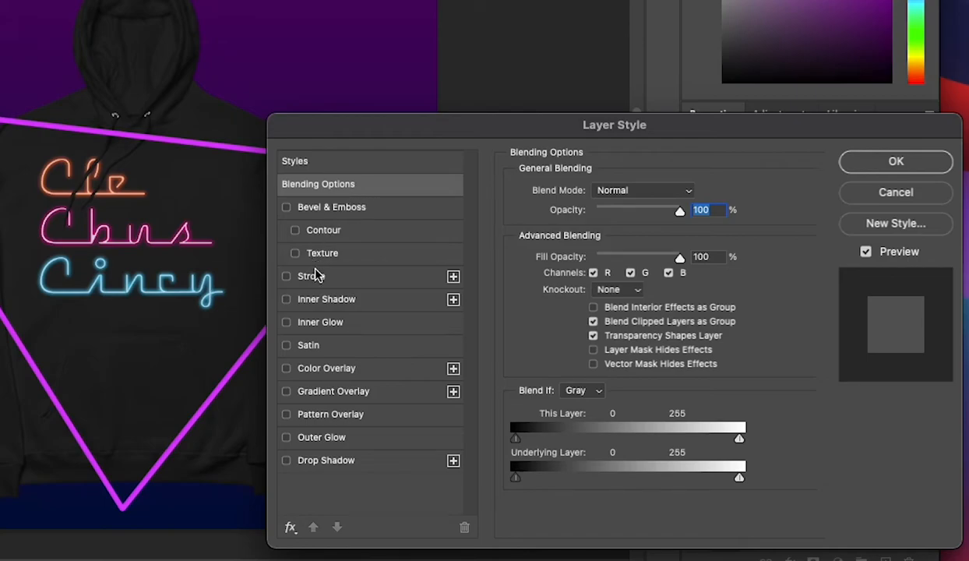
click(286, 322)
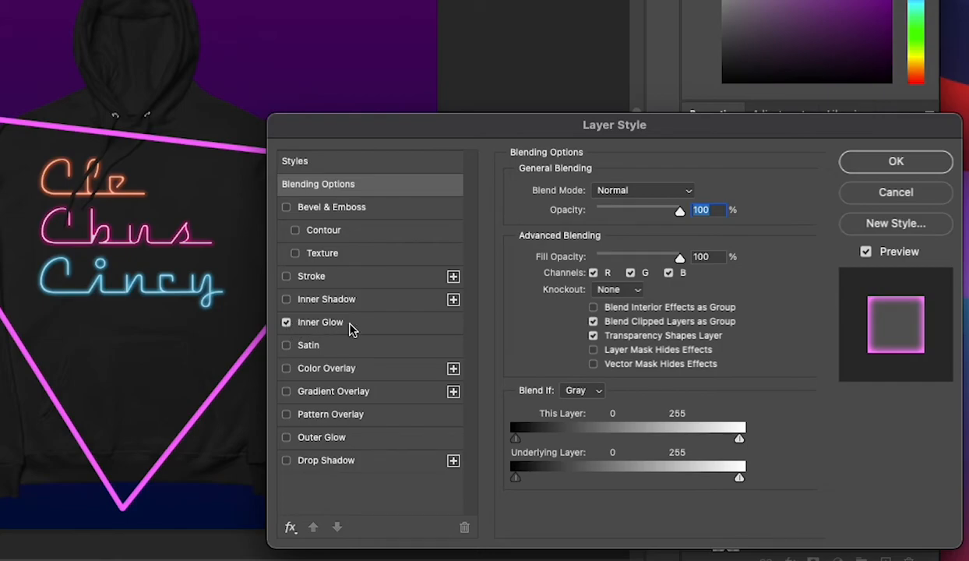
click(287, 437)
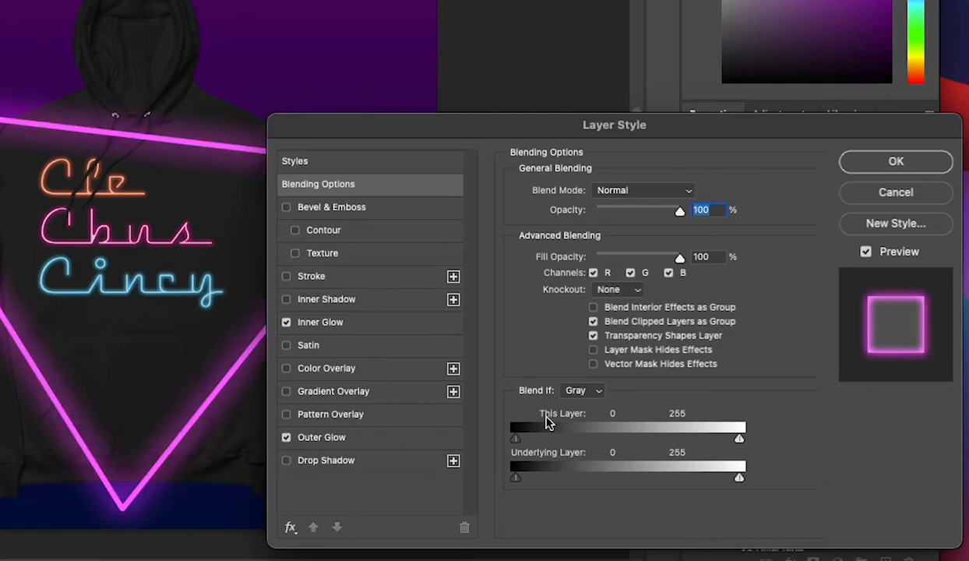
click(286, 461)
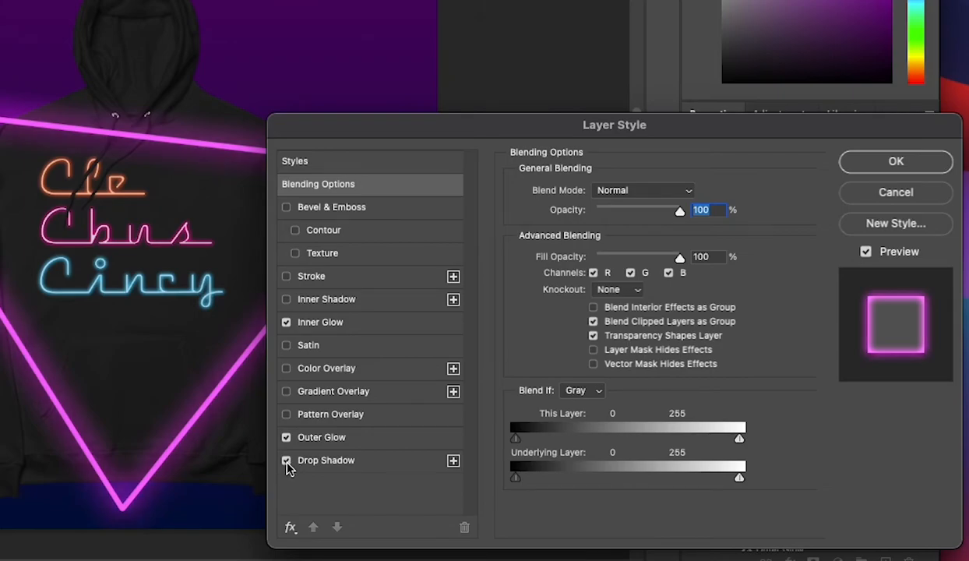
Step: Set the Outer Glow to Linear Dodge (Add) blending with 0% noise and apply the layer style
click(323, 438)
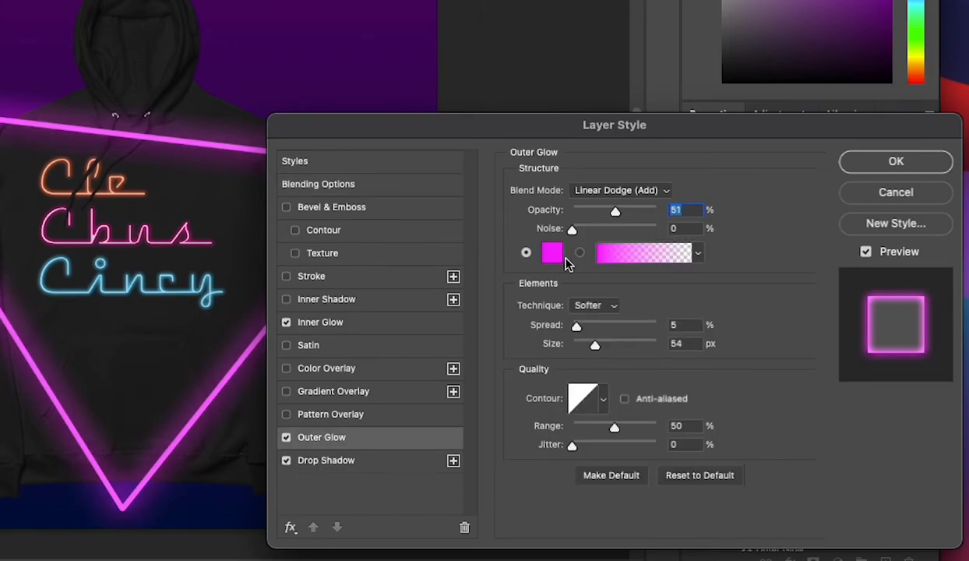
click(632, 196)
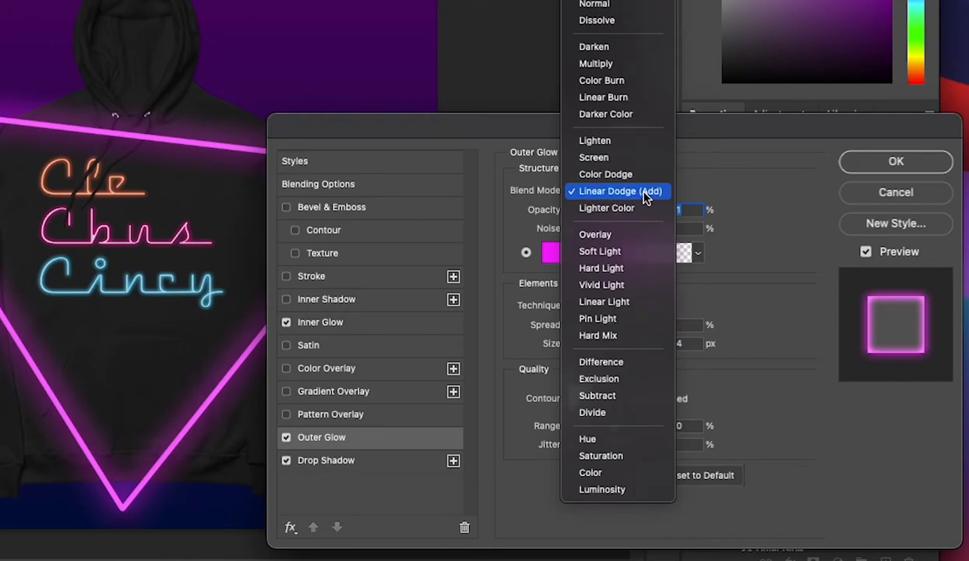
click(643, 198)
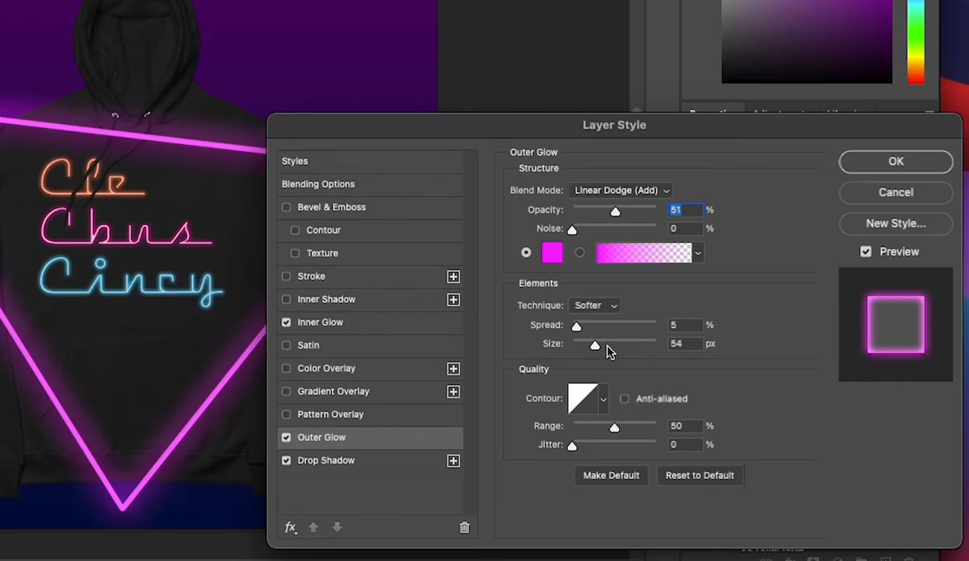
drag(598, 234, 586, 236)
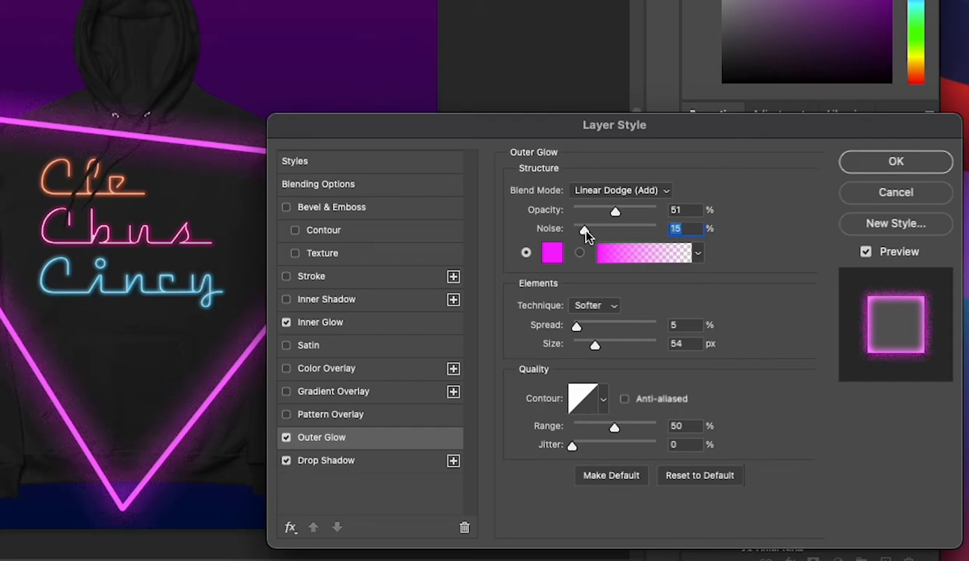
drag(573, 231, 571, 232)
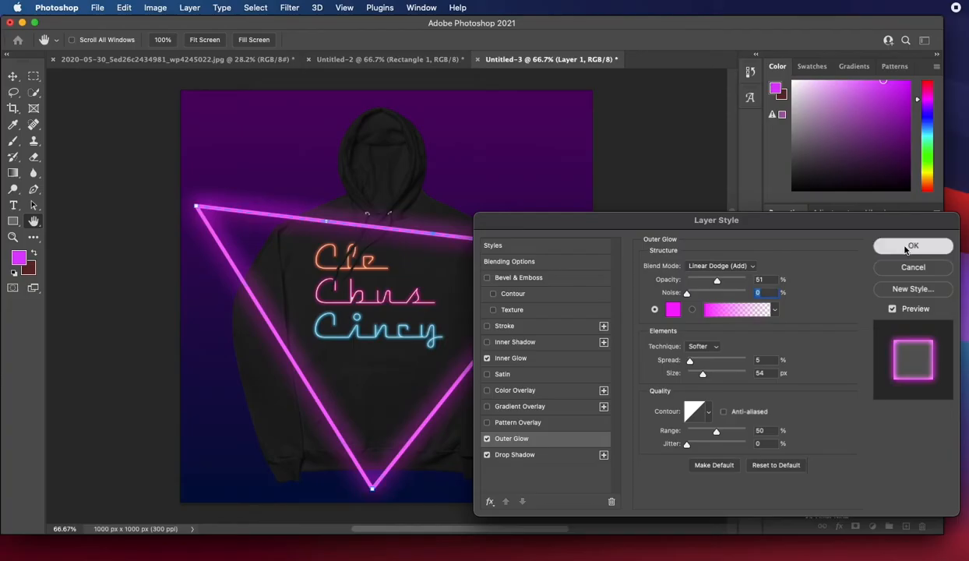
click(906, 247)
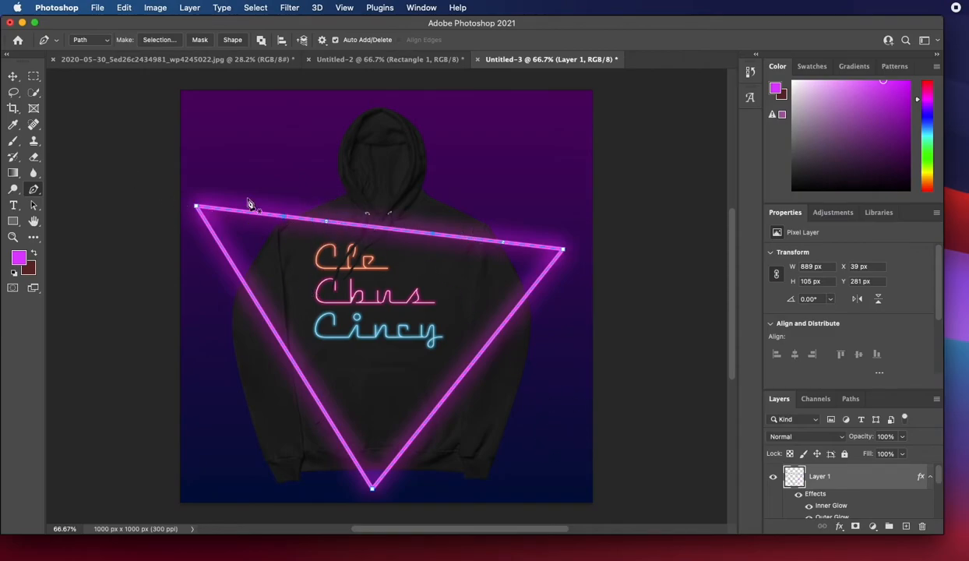
Step: Erase the triangle's upper edge where it crosses the hoodie's chest, from shoulder to shoulder, using the 40 px Eraser
click(33, 156)
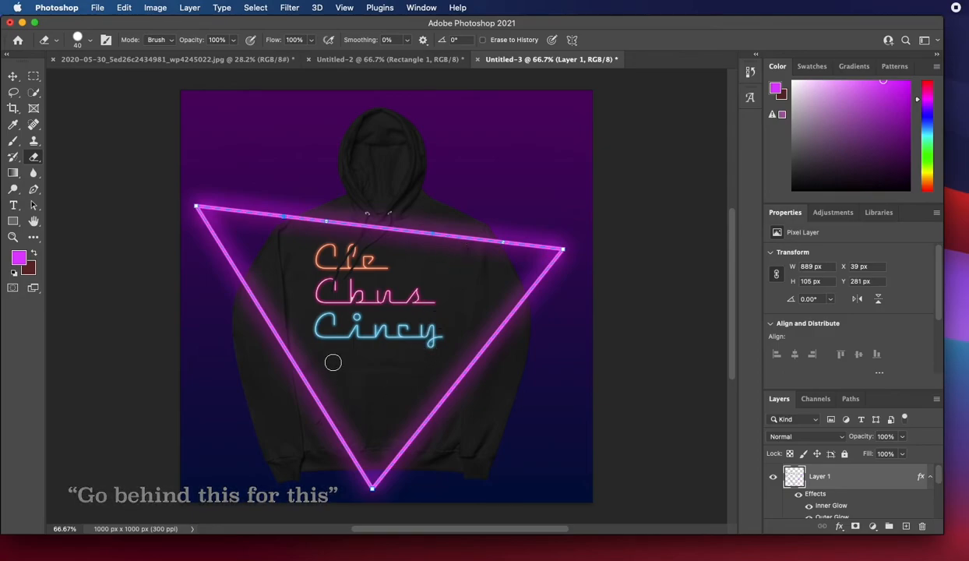
mouse_move(337, 232)
mouse_down()
mouse_move(359, 248)
mouse_move(388, 255)
mouse_move(401, 214)
mouse_move(470, 261)
mouse_move(451, 232)
mouse_move(492, 249)
mouse_up()
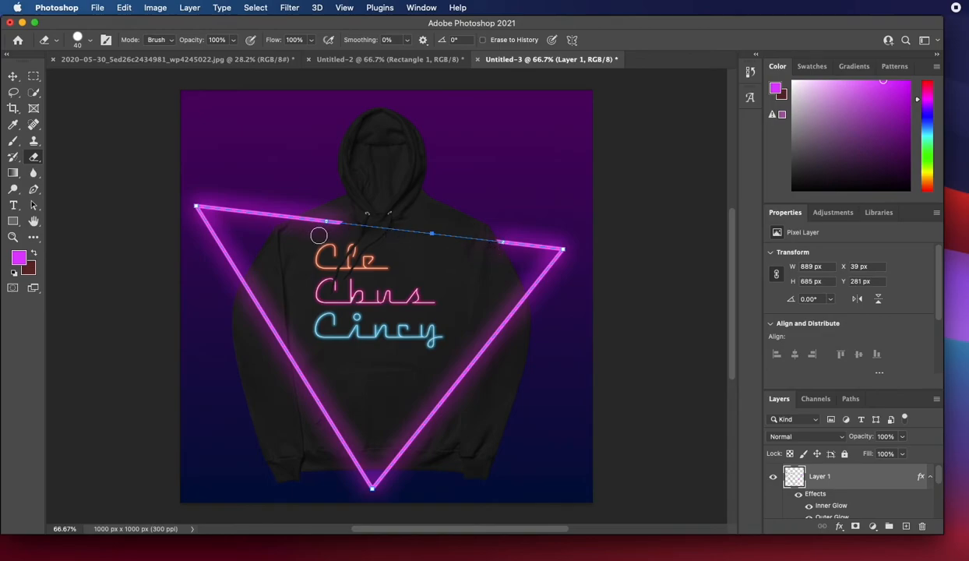
drag(325, 224, 292, 228)
scroll(293, 226, up, 6)
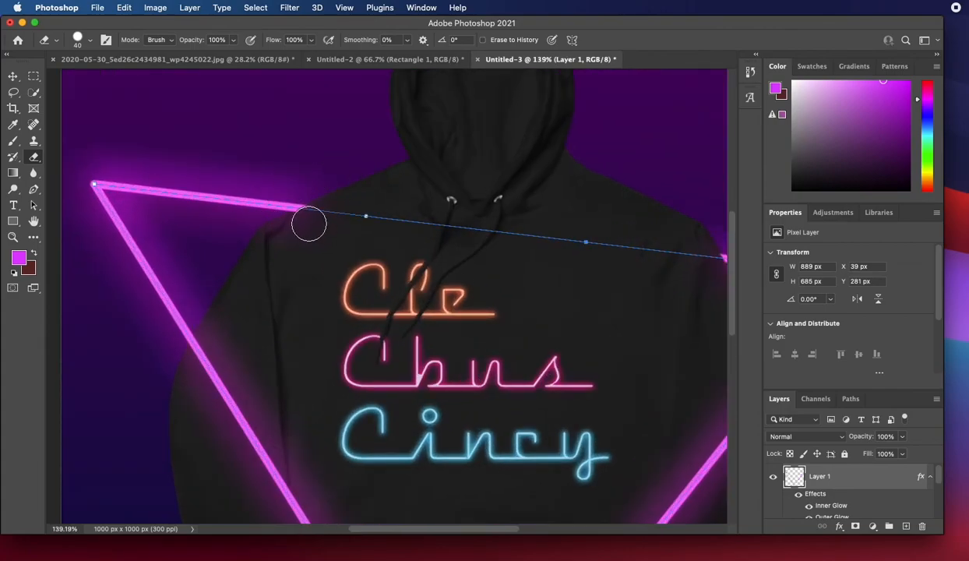
drag(302, 226, 309, 222)
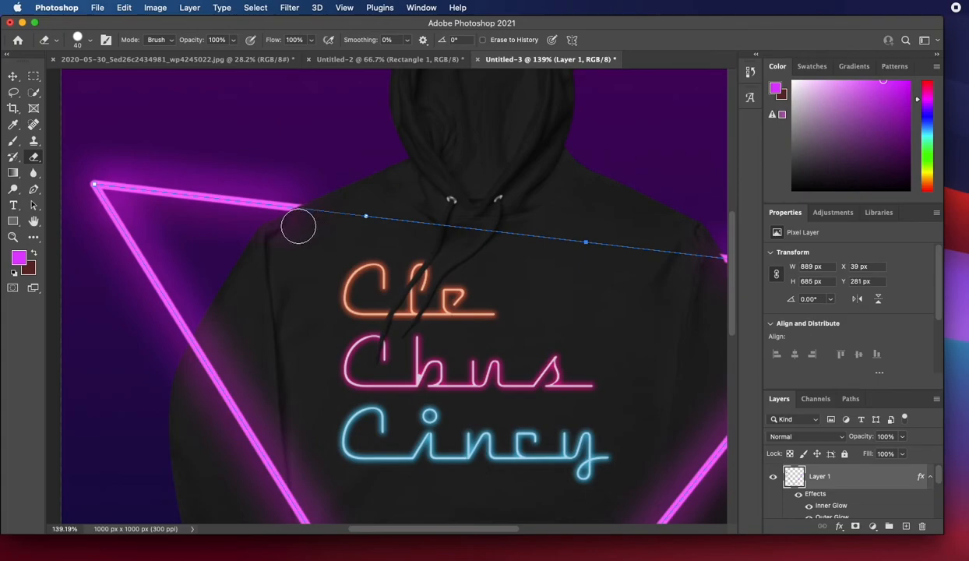
Step: Erase the triangle's left side where it crosses the hoodie sleeve, trimming the cut cleanly along the sleeve seam
scroll(389, 312, down, 5)
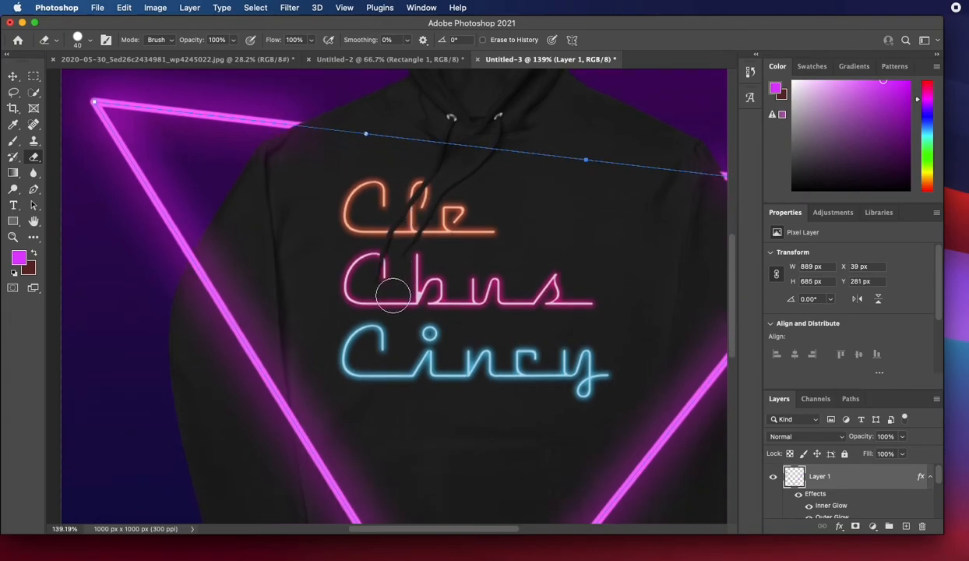
scroll(367, 377, down, 1)
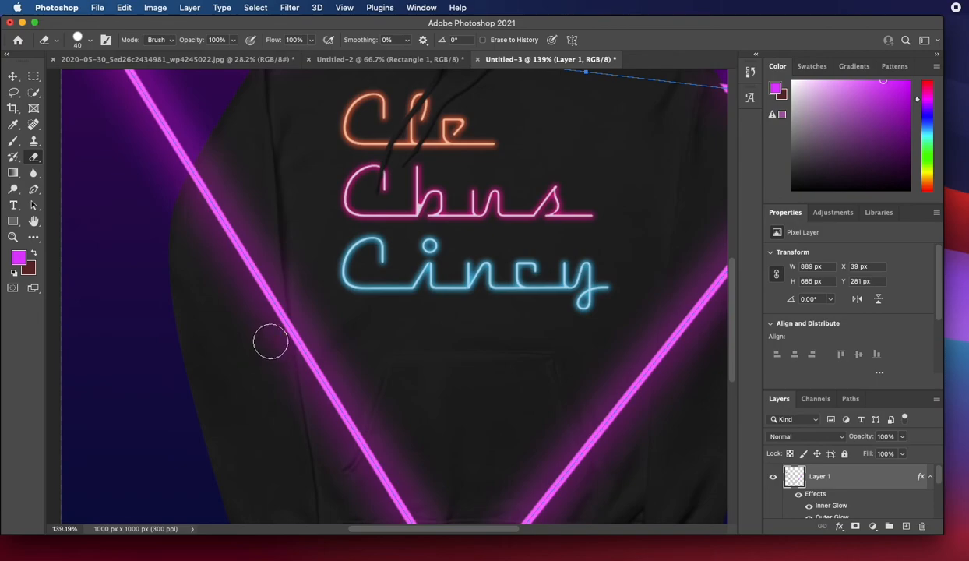
mouse_move(267, 315)
mouse_down()
mouse_move(271, 341)
mouse_move(272, 325)
mouse_up()
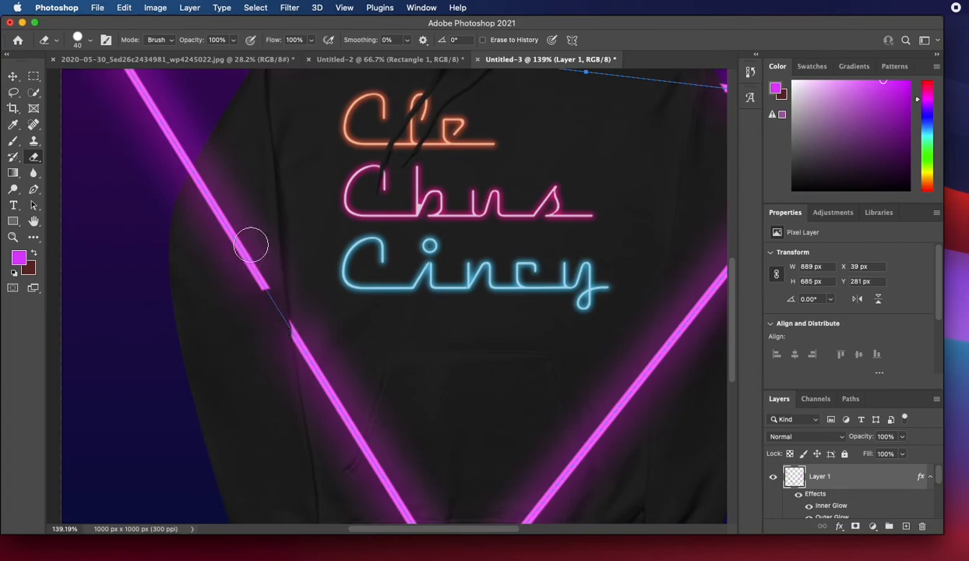
mouse_move(274, 333)
mouse_down()
mouse_move(254, 256)
mouse_move(206, 180)
mouse_up()
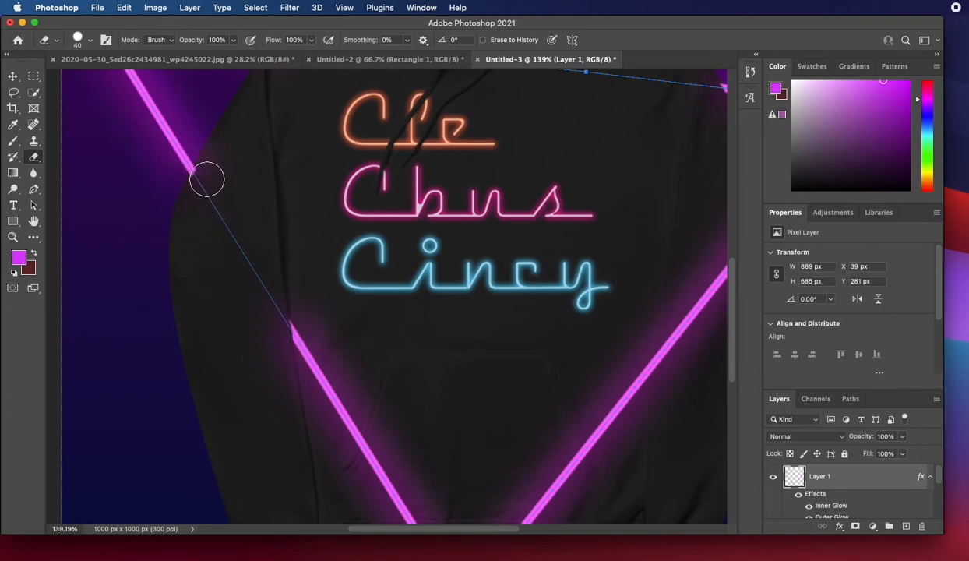
scroll(494, 320, down, 1)
scroll(389, 335, up, 10)
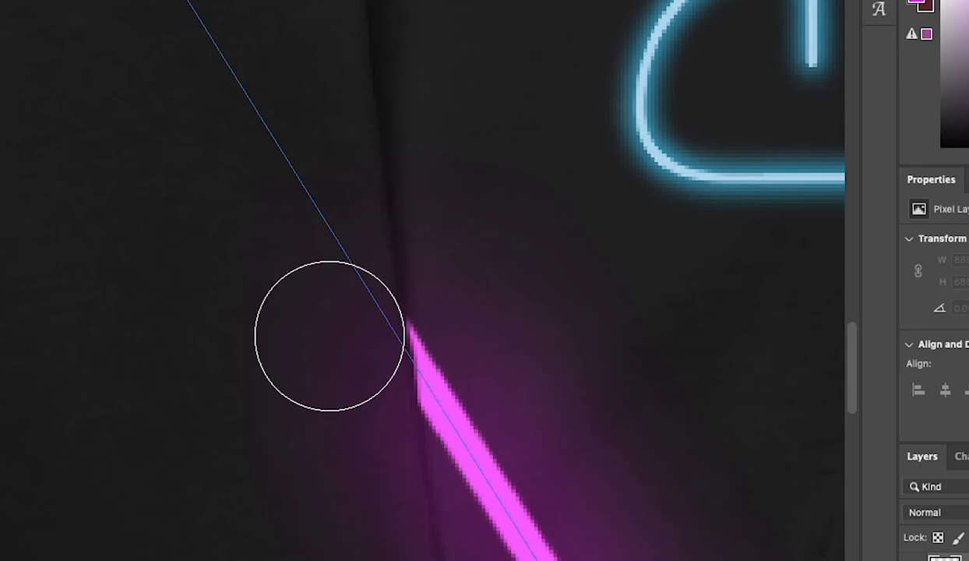
drag(335, 351, 328, 331)
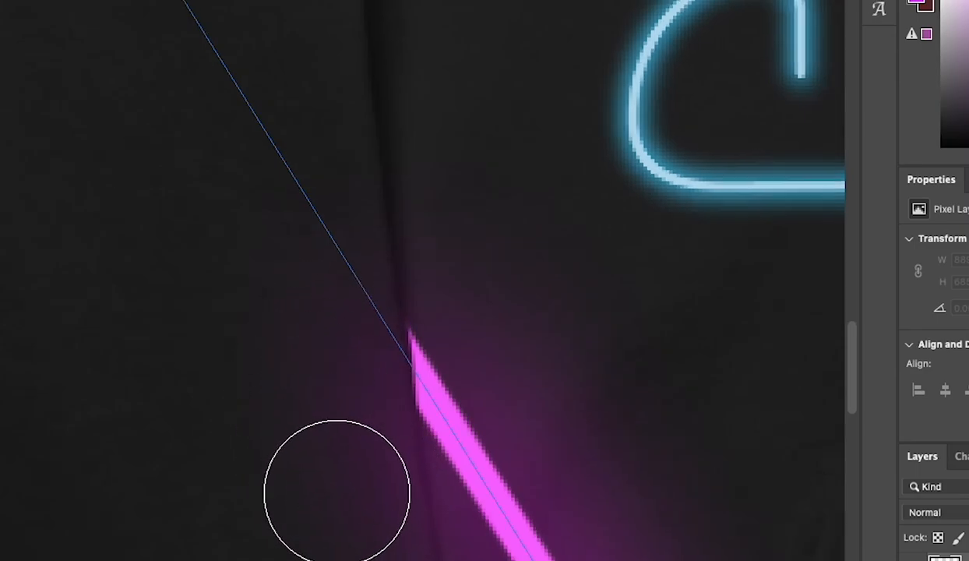
Step: Select the hoodie layer on the canvas with the Move tool
scroll(347, 492, down, 5)
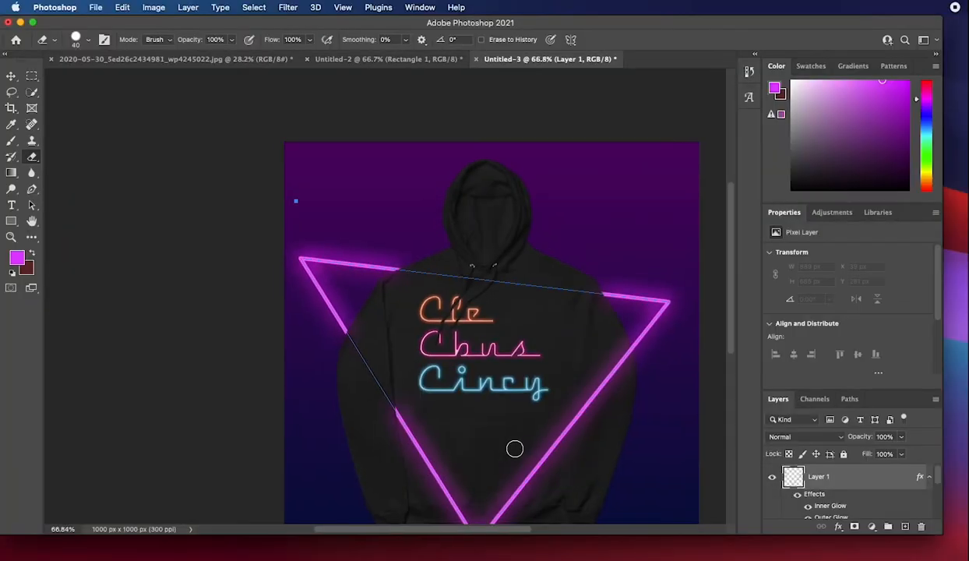
drag(852, 355, 851, 375)
drag(728, 344, 726, 357)
click(18, 77)
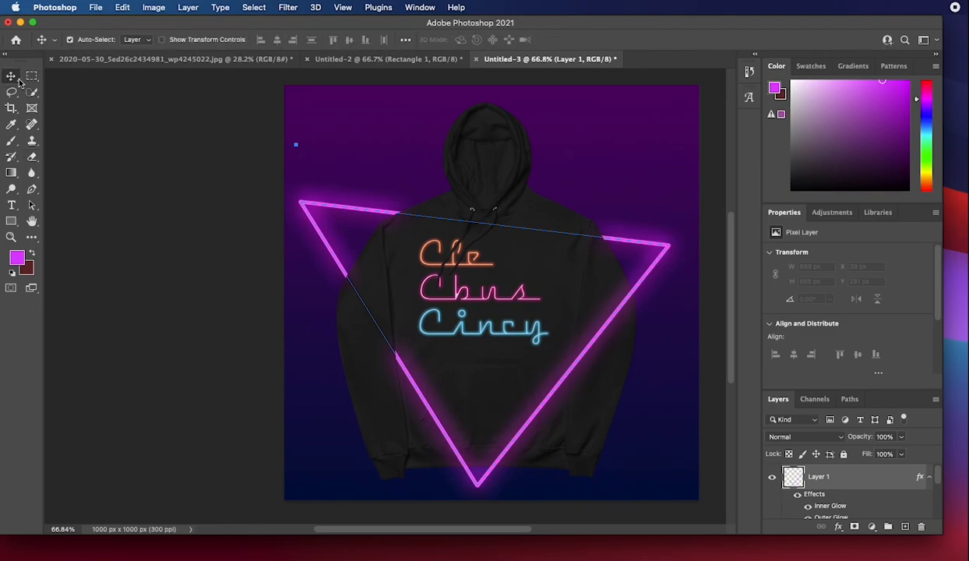
click(441, 221)
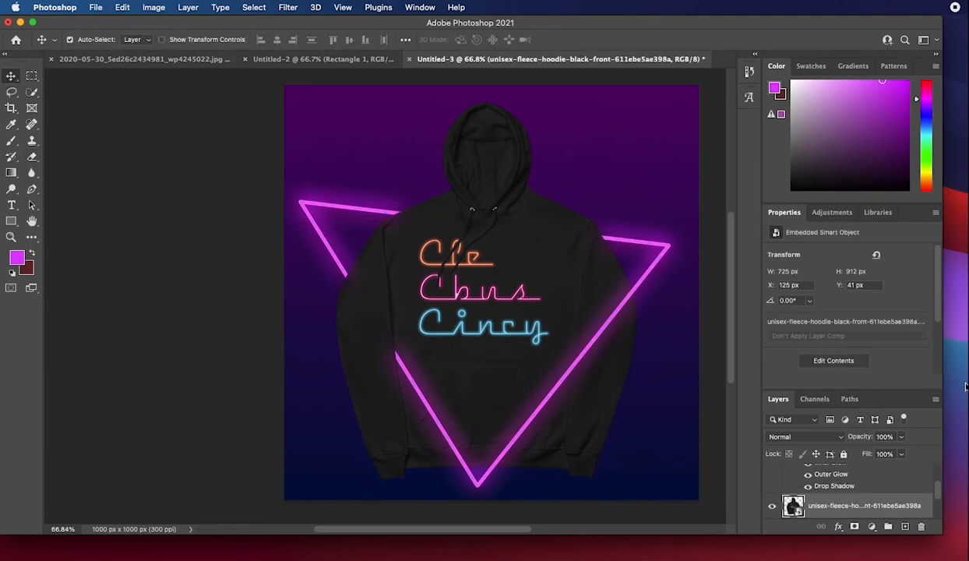